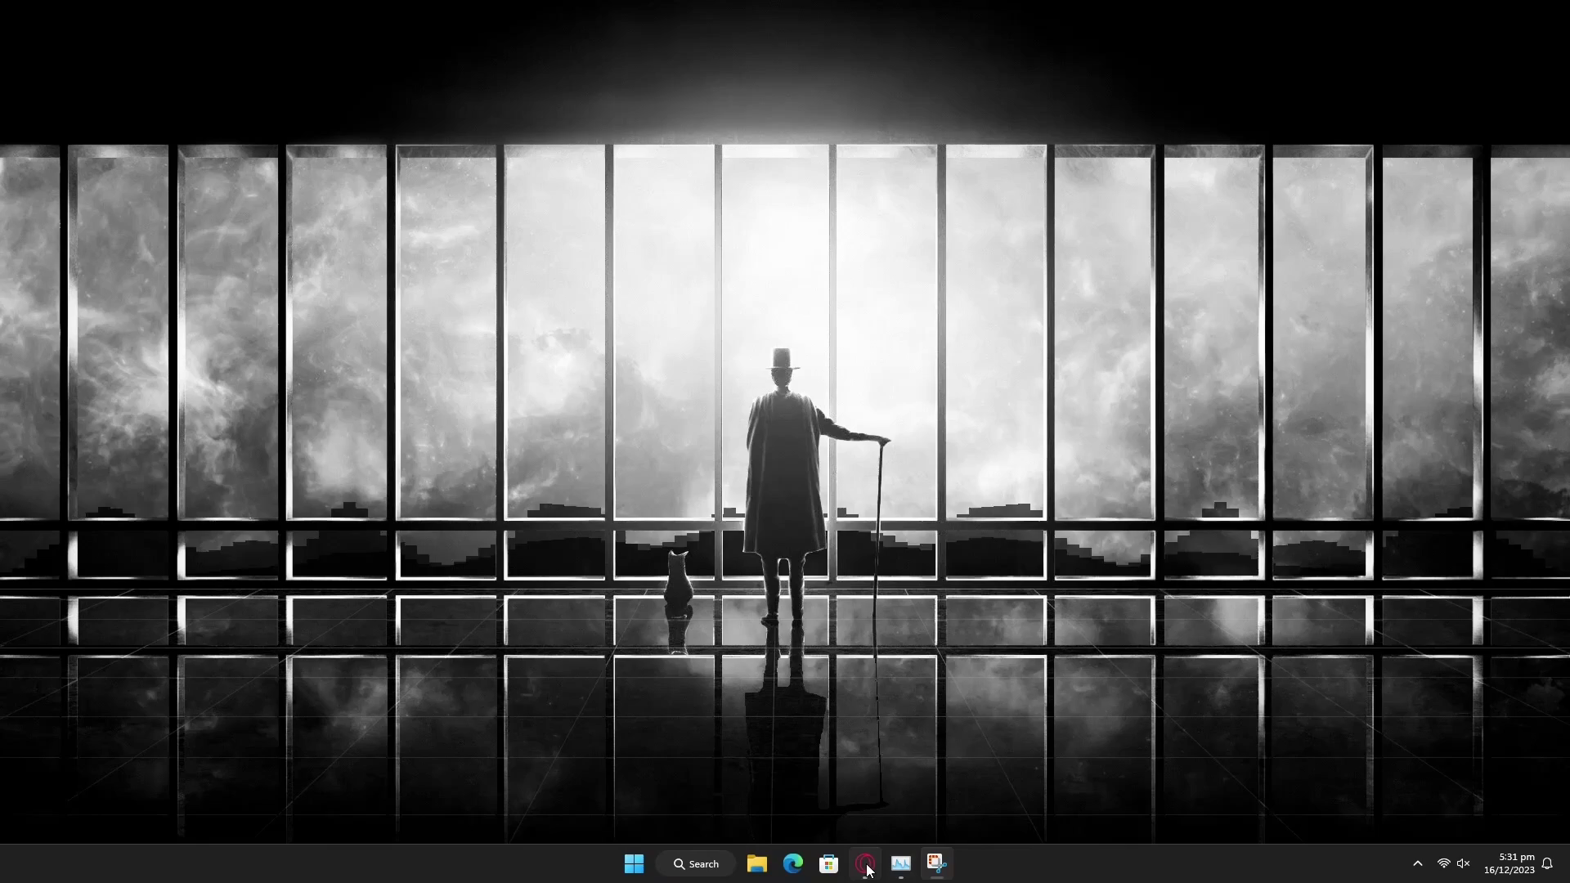
In Opera, get the Node.js 20.10.0 LTS installer from nodejs.org, confirming the repeat download.
click(866, 865)
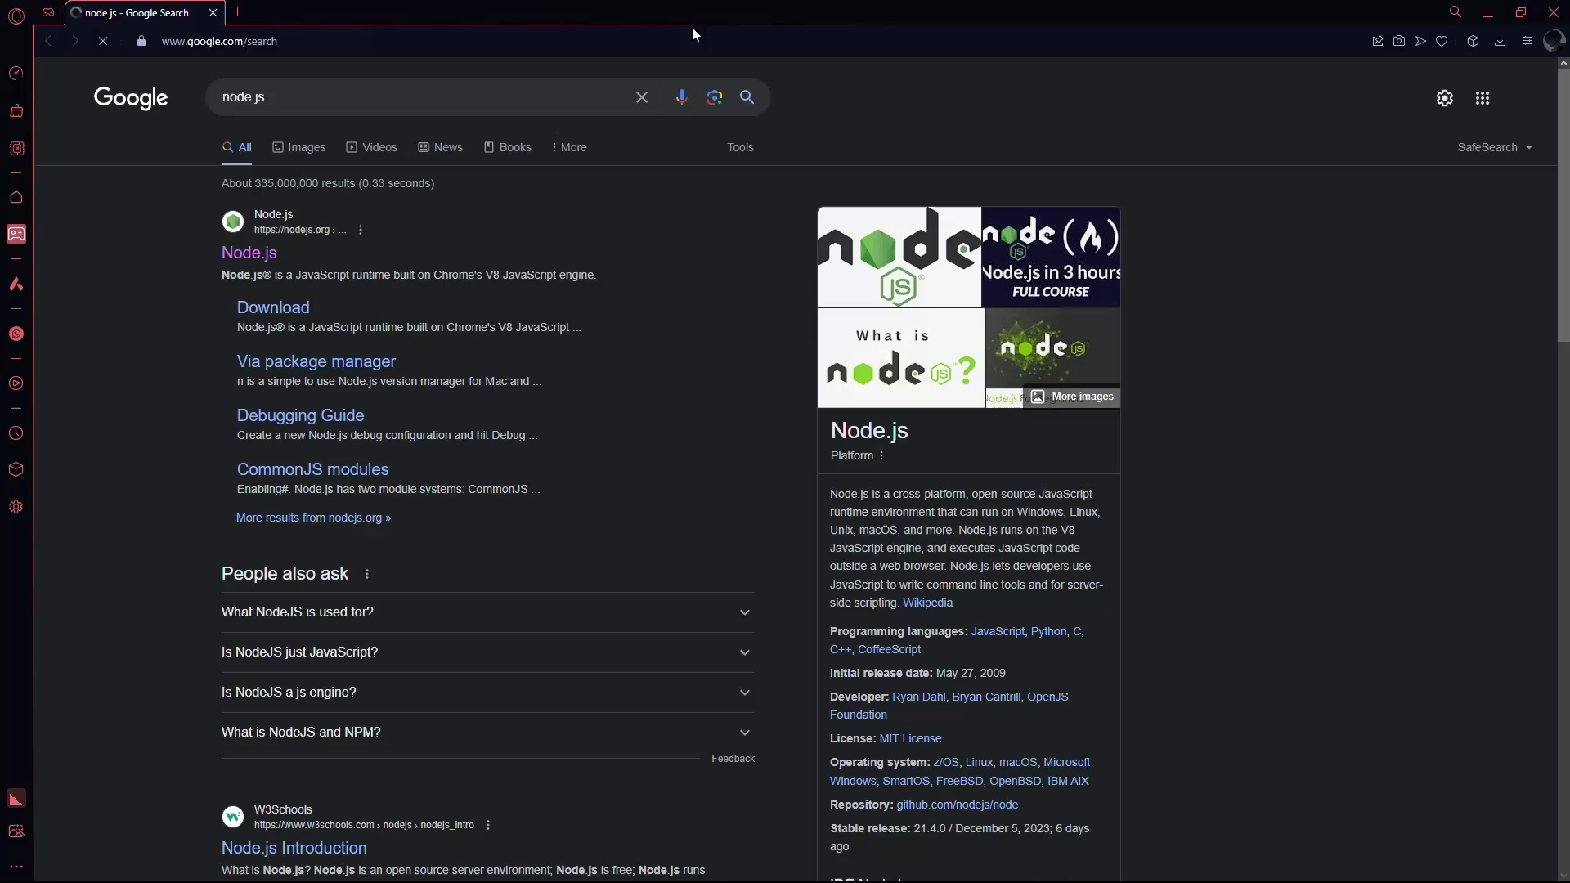
click(264, 257)
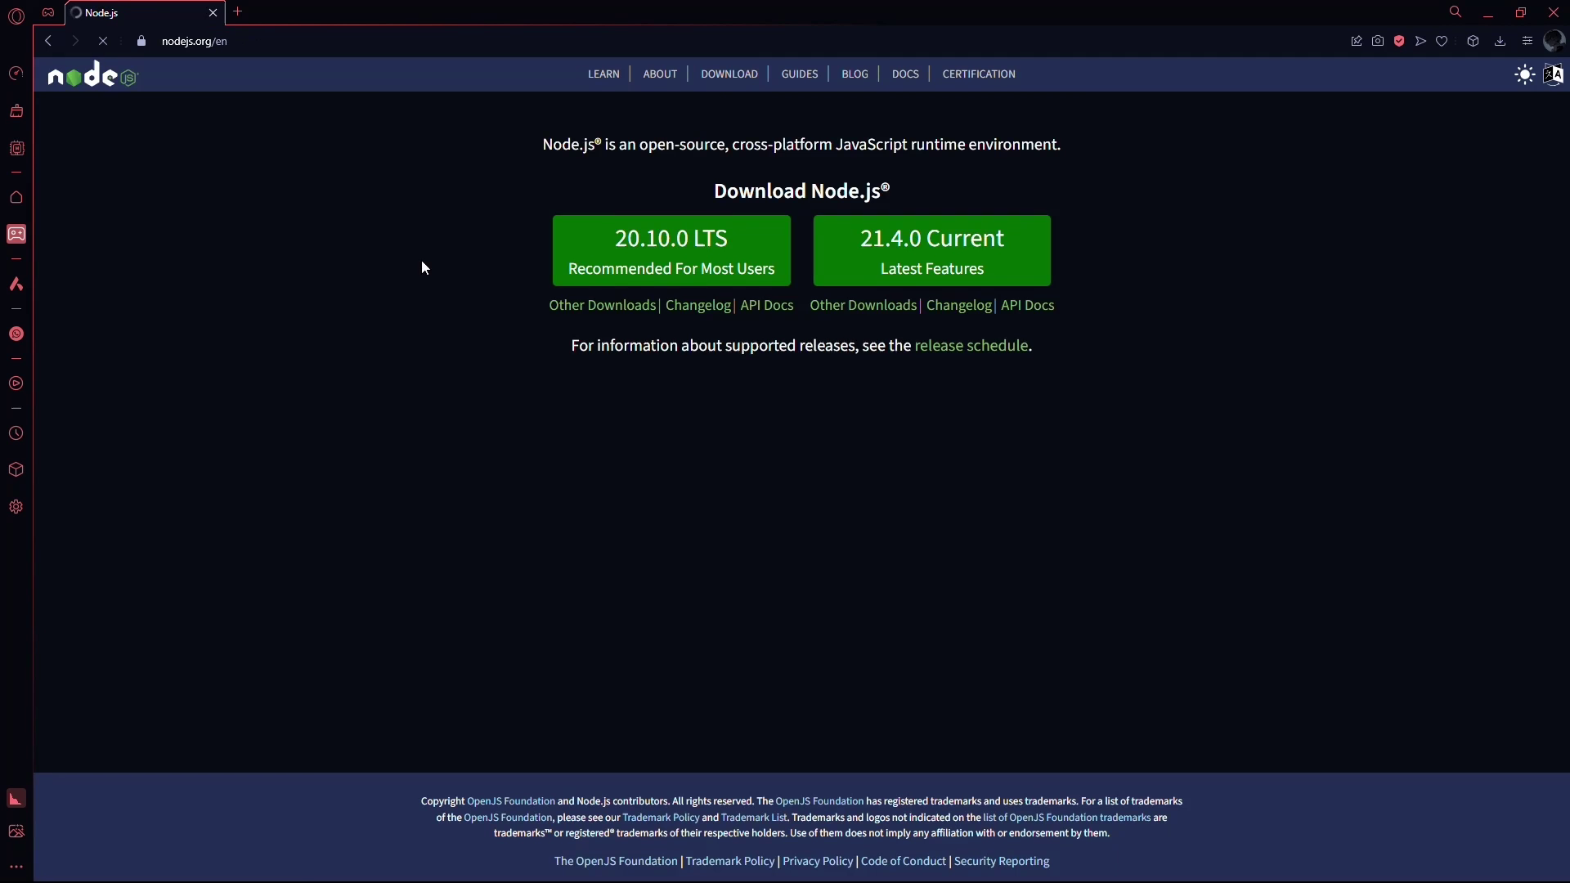
click(679, 280)
click(741, 511)
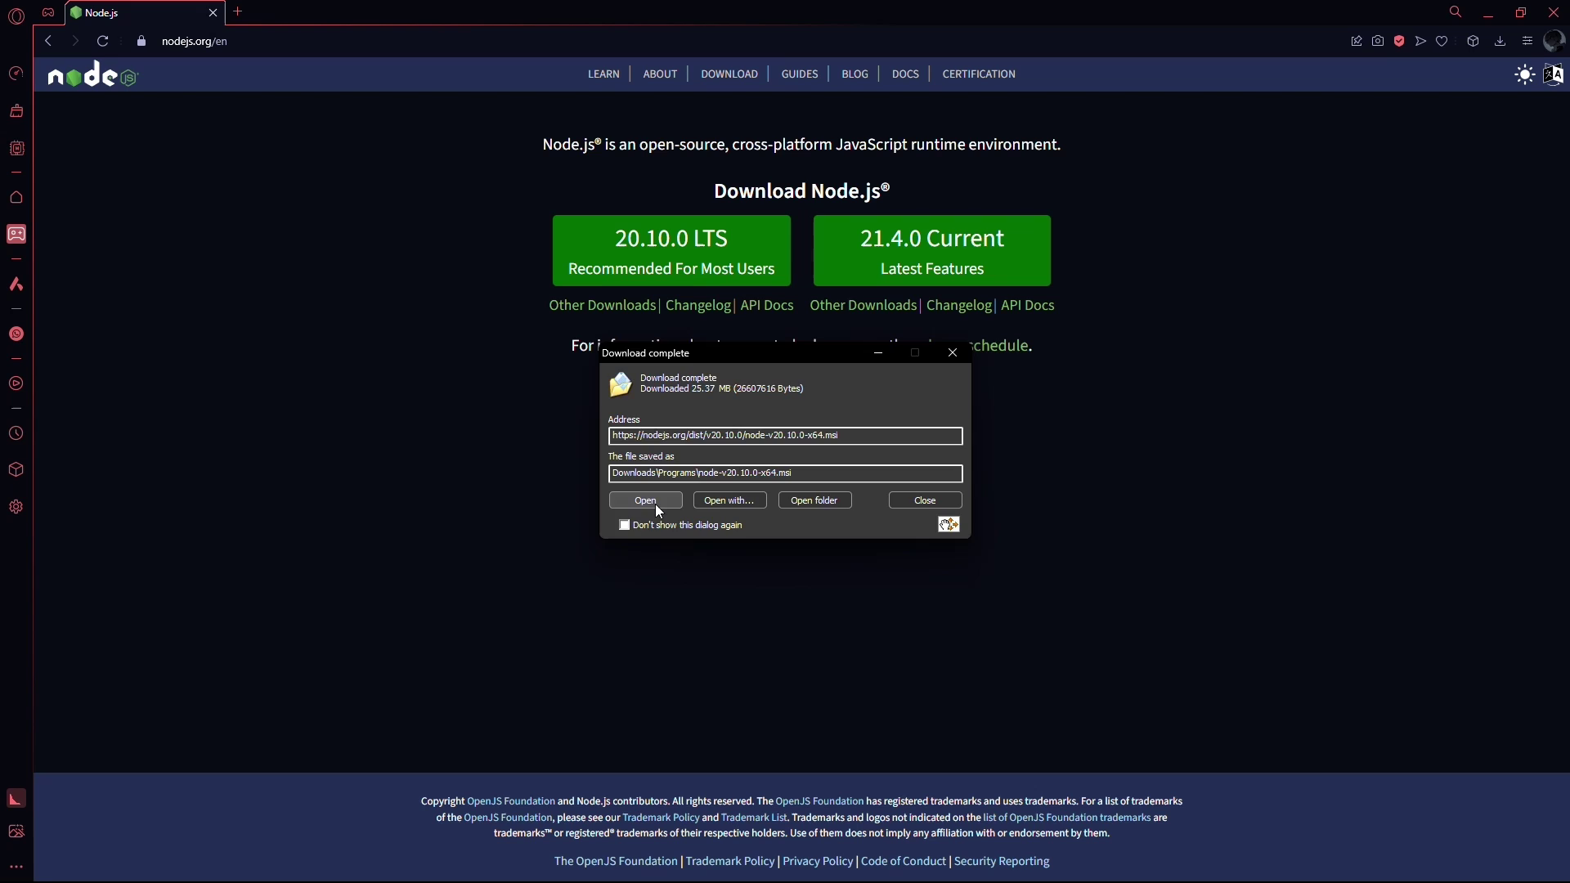
Install Node.js 20.10.0, accepting the license and the default Program Files folder.
click(655, 504)
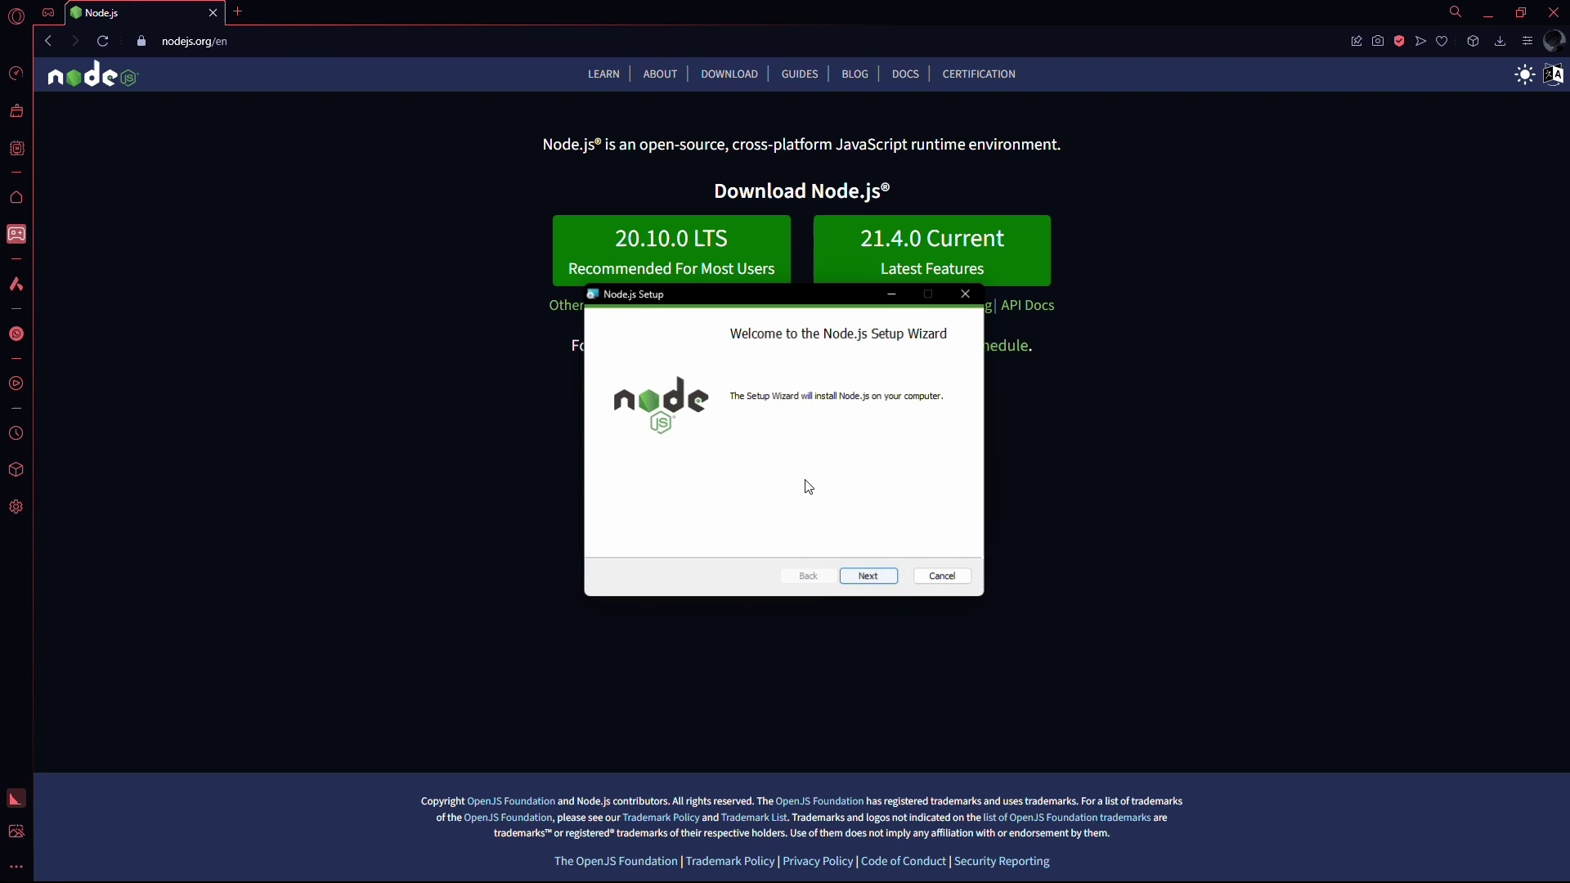
click(893, 583)
click(611, 538)
click(885, 585)
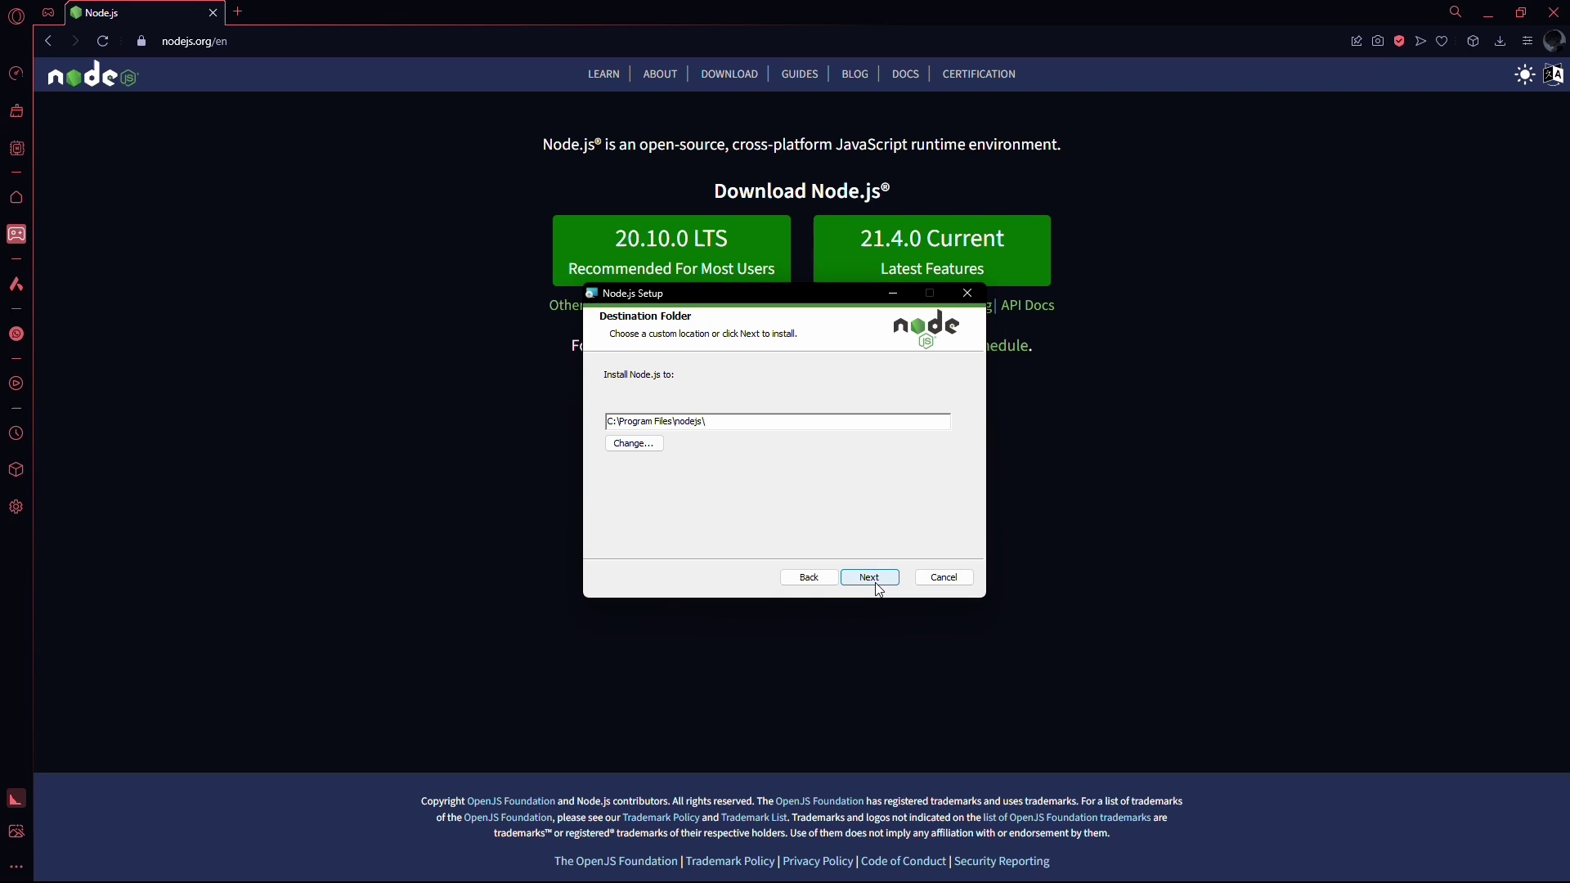
click(870, 580)
click(872, 579)
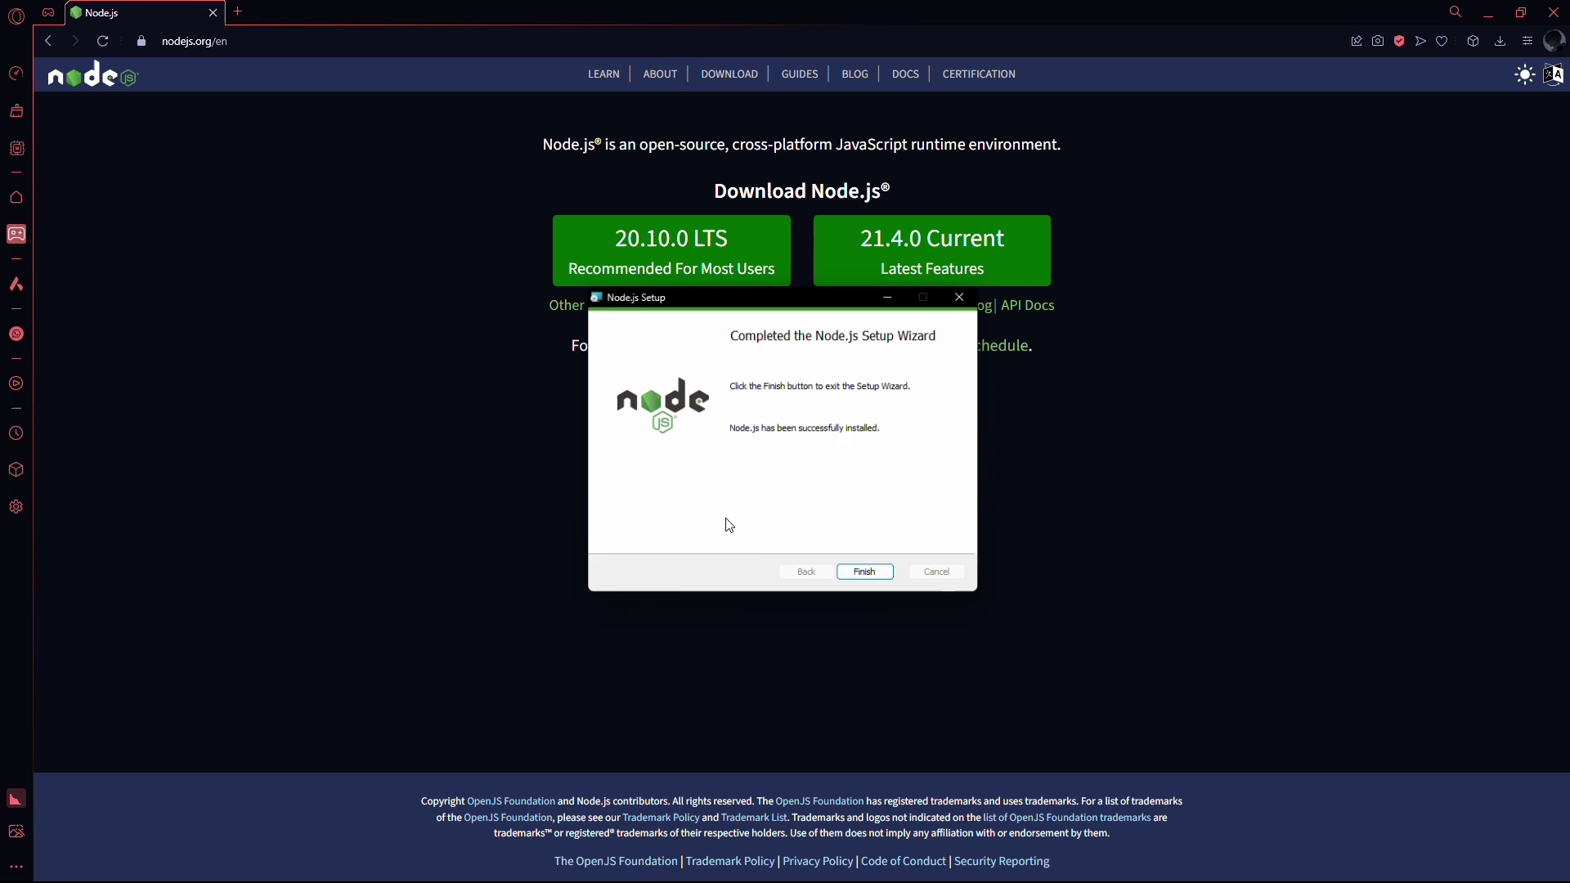
Close the finished Node.js wizard and search the web for 'silly tavern' in a new tab.
click(873, 579)
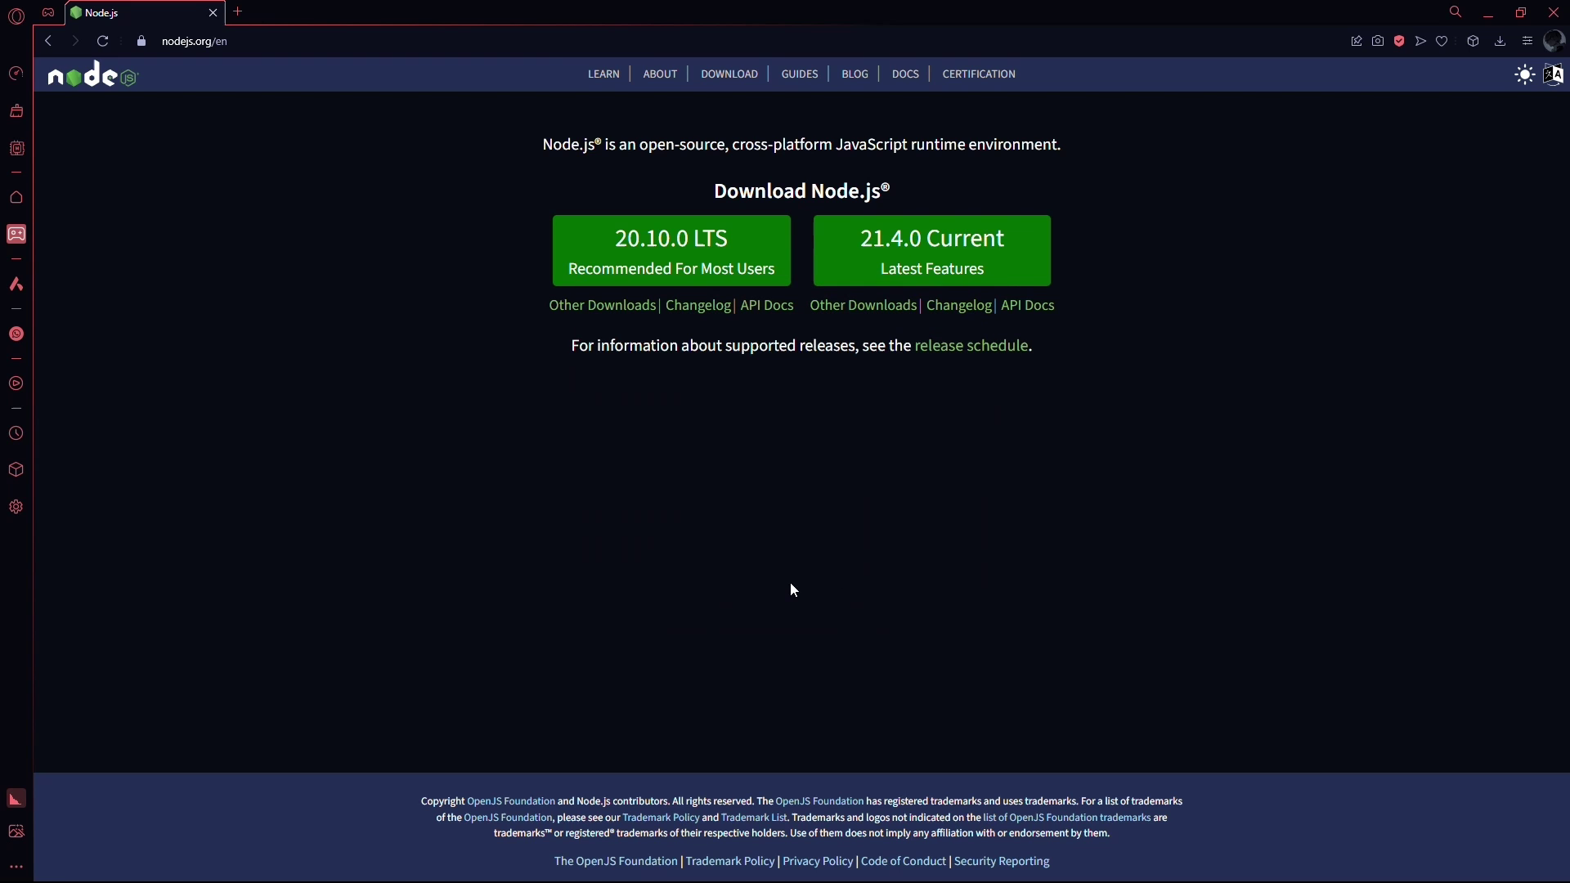
click(237, 17)
text(silly taven)
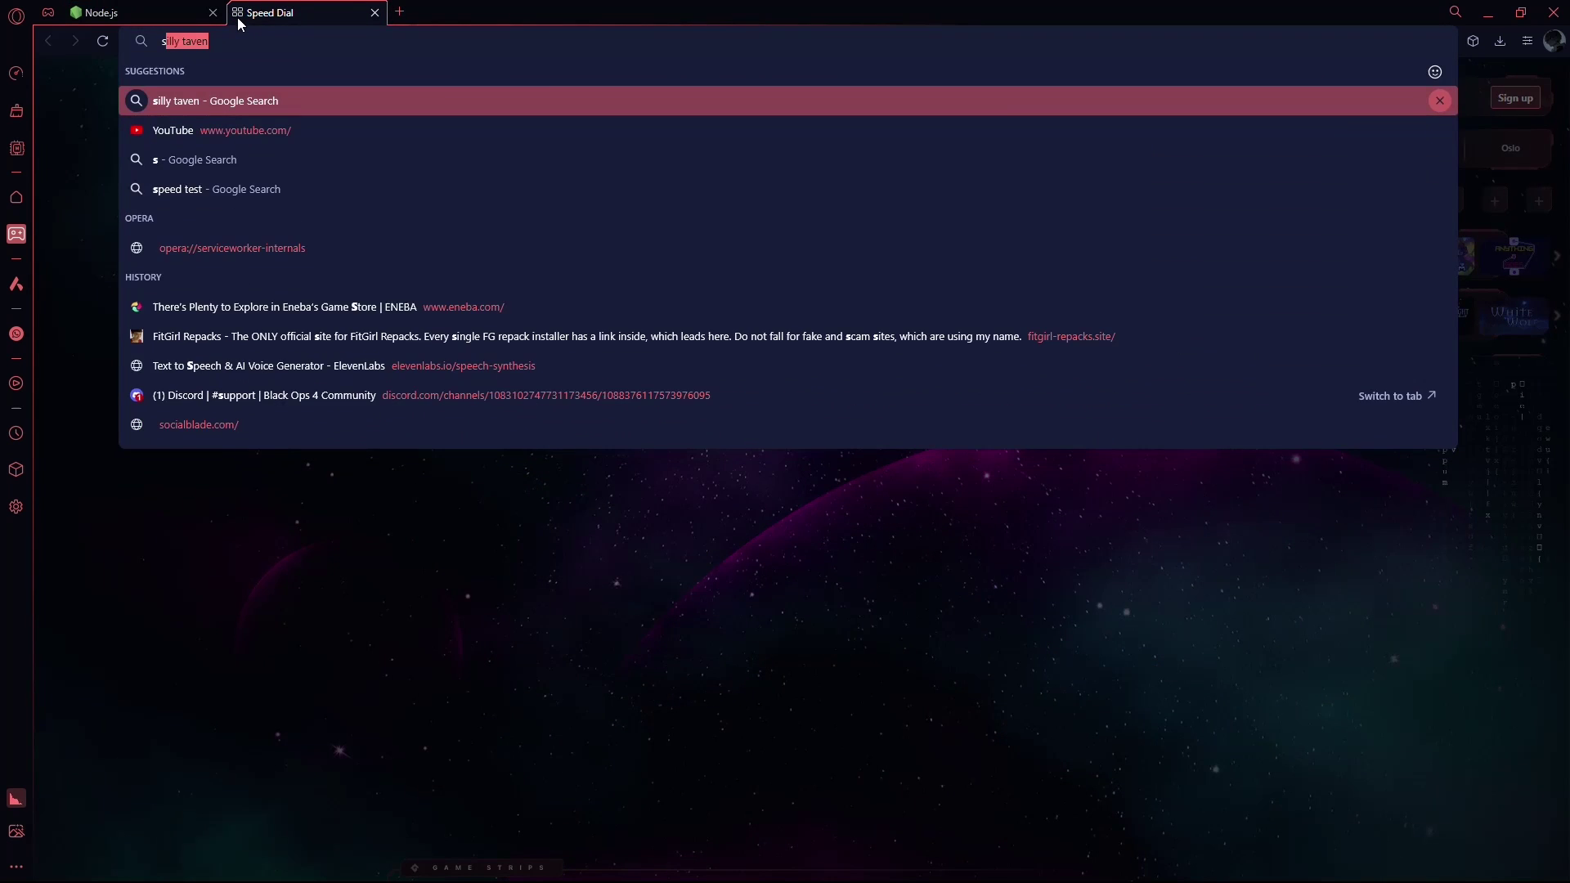
key(Return)
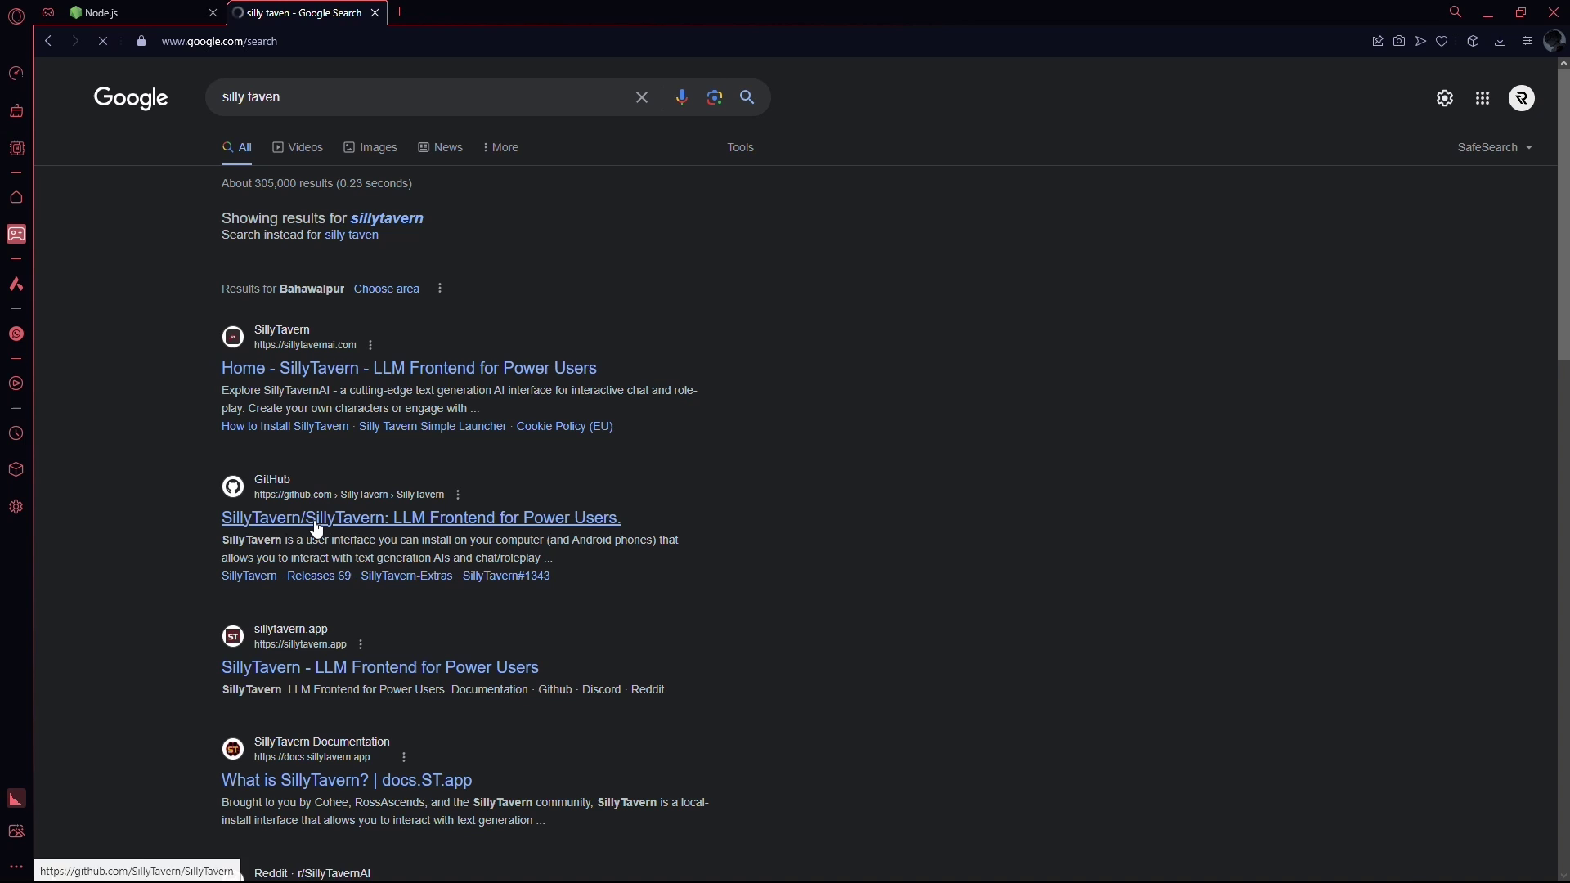
Download the SillyTavern release ZIP (about 30.68 MB) from its GitHub repository.
click(314, 524)
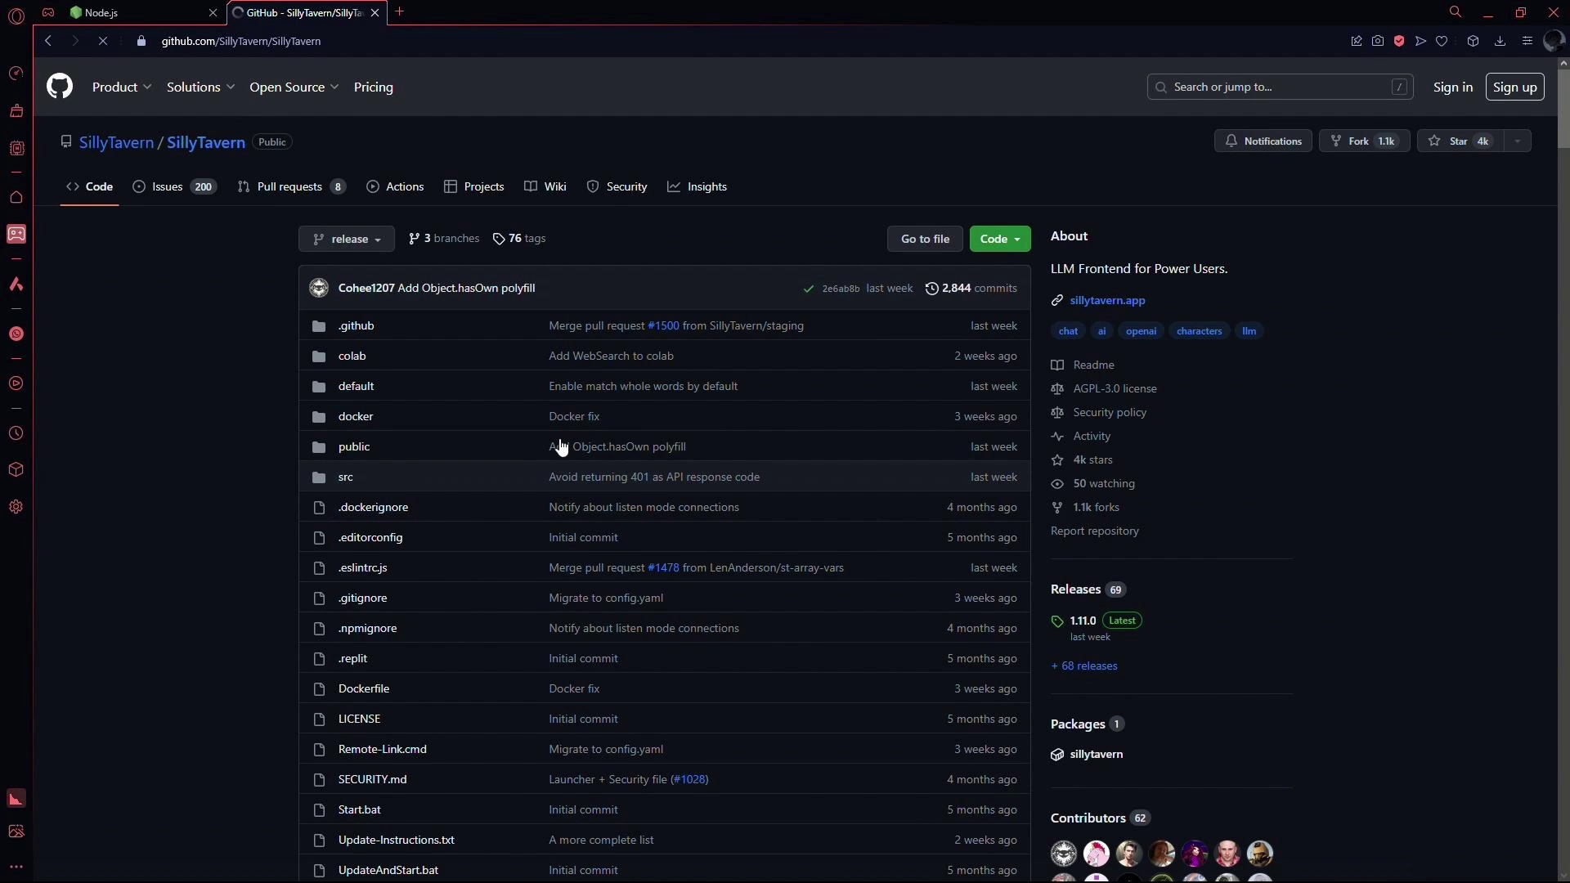
click(997, 240)
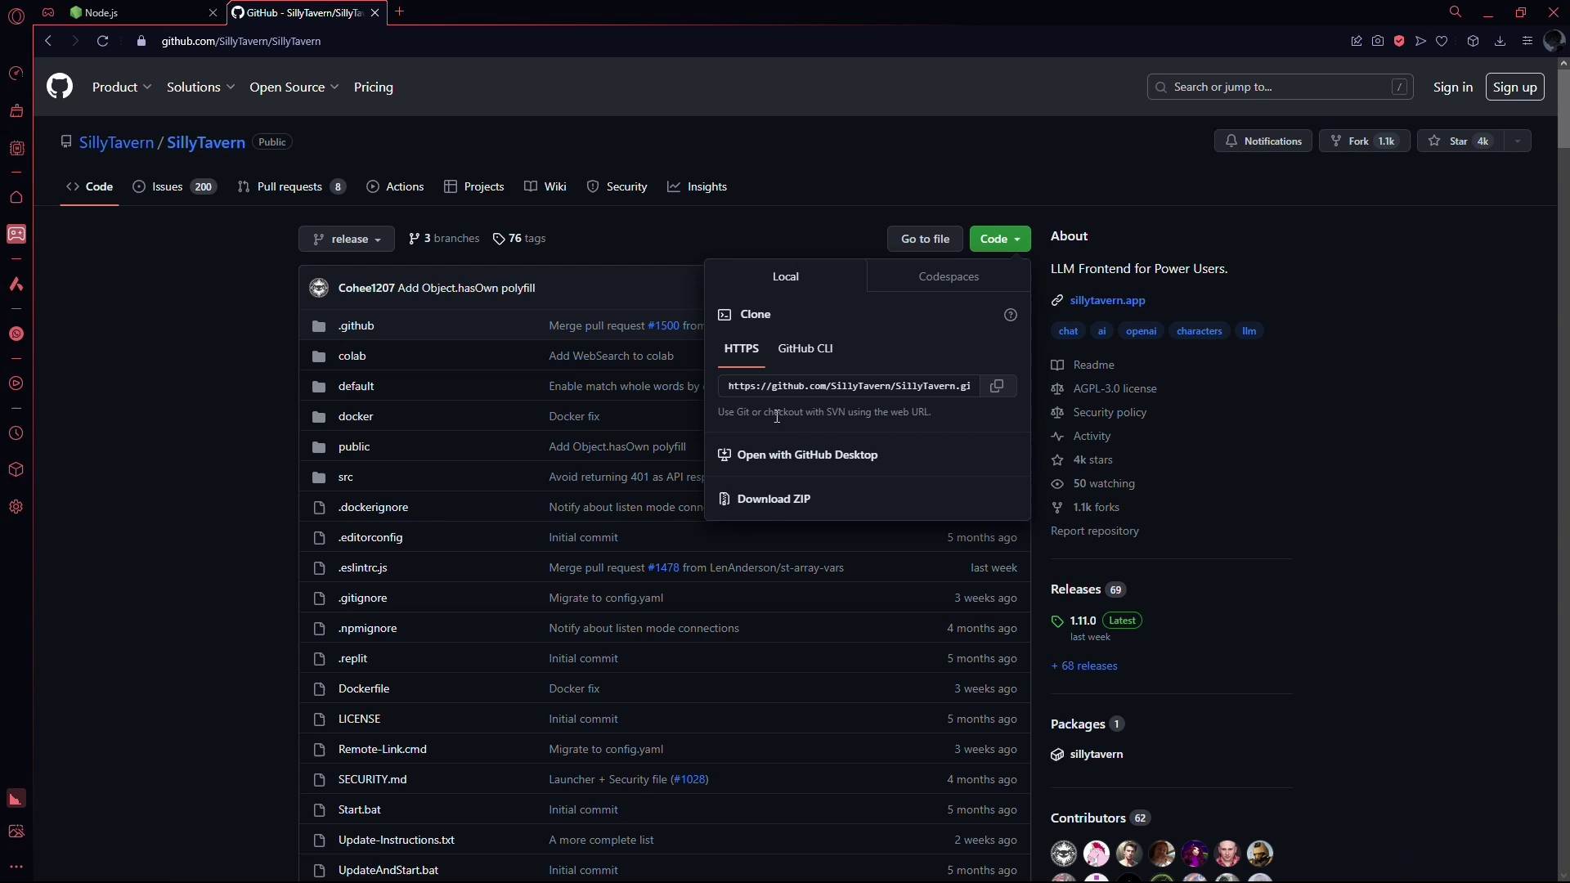
click(770, 499)
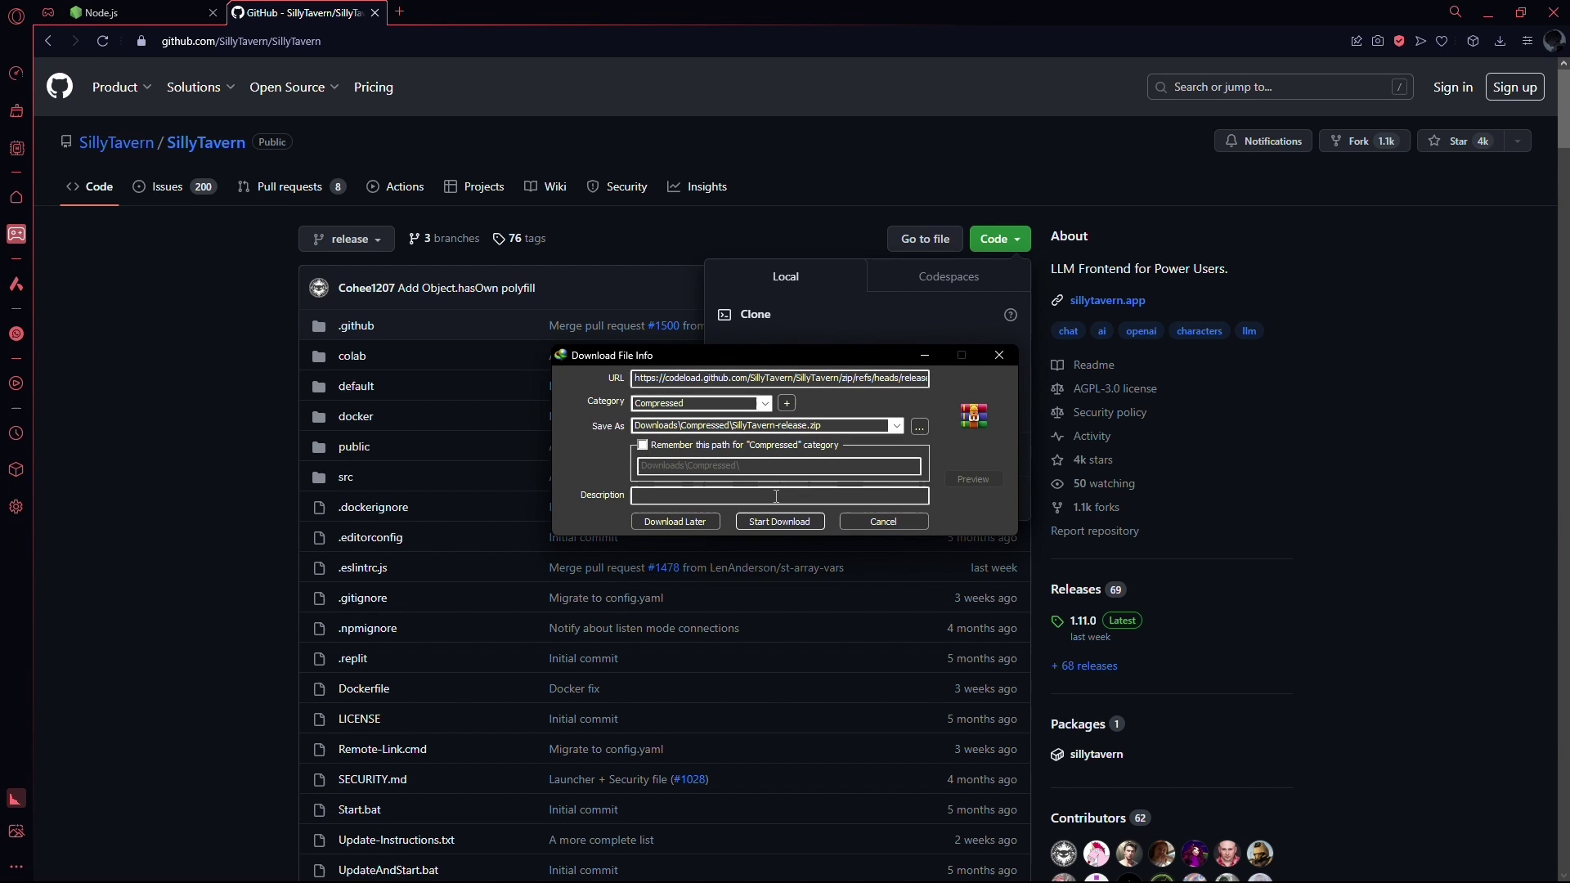
click(793, 528)
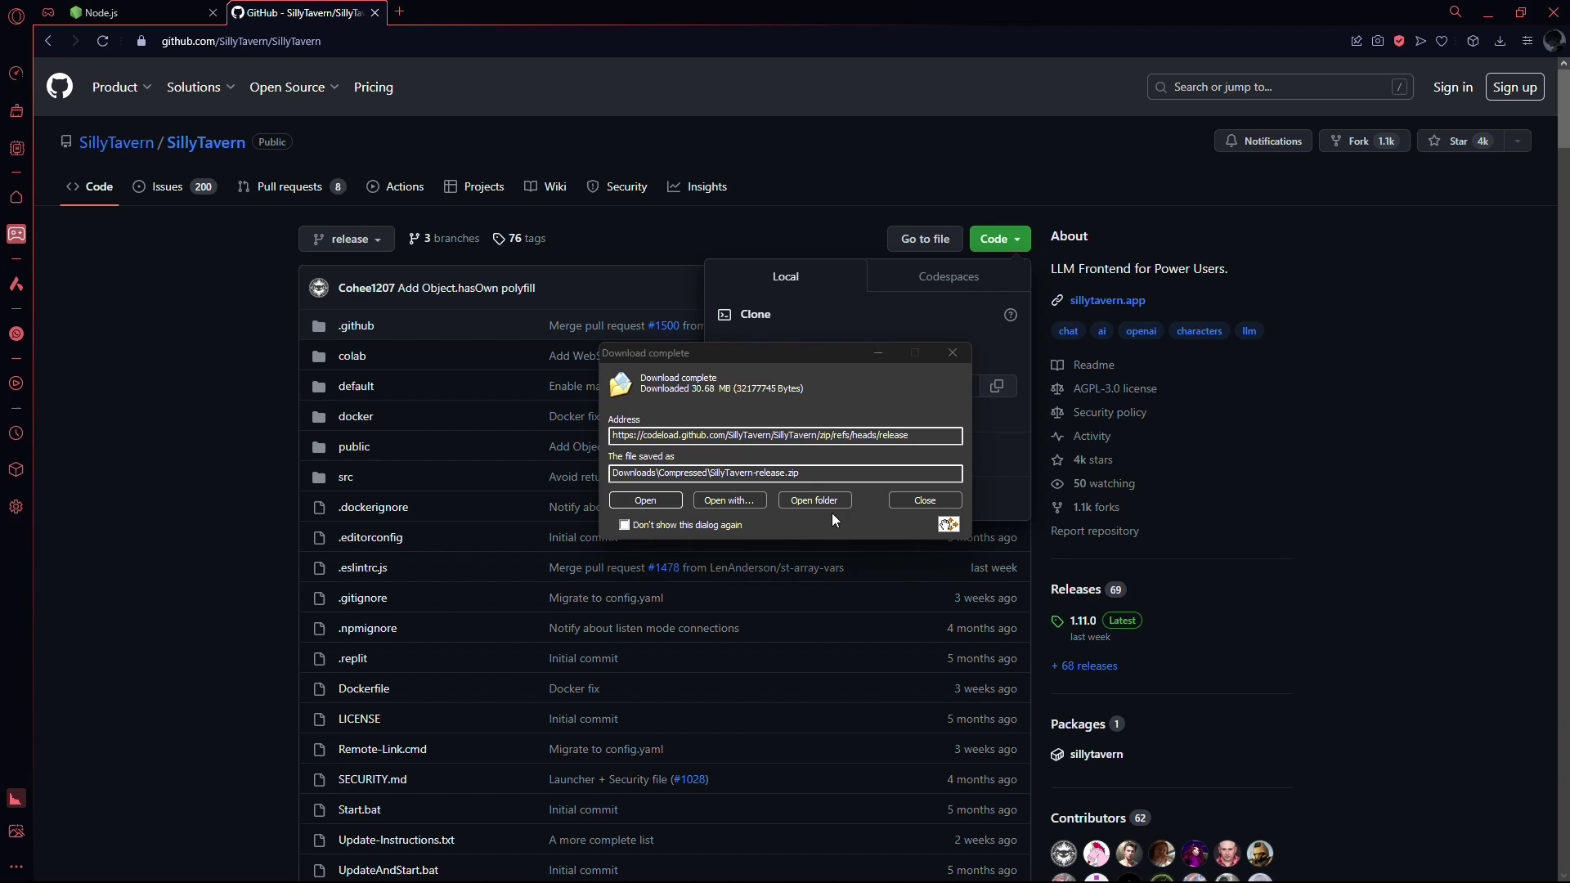
Extract the SillyTavern-release ZIP in Downloads with WinRAR's Extract Here.
click(820, 500)
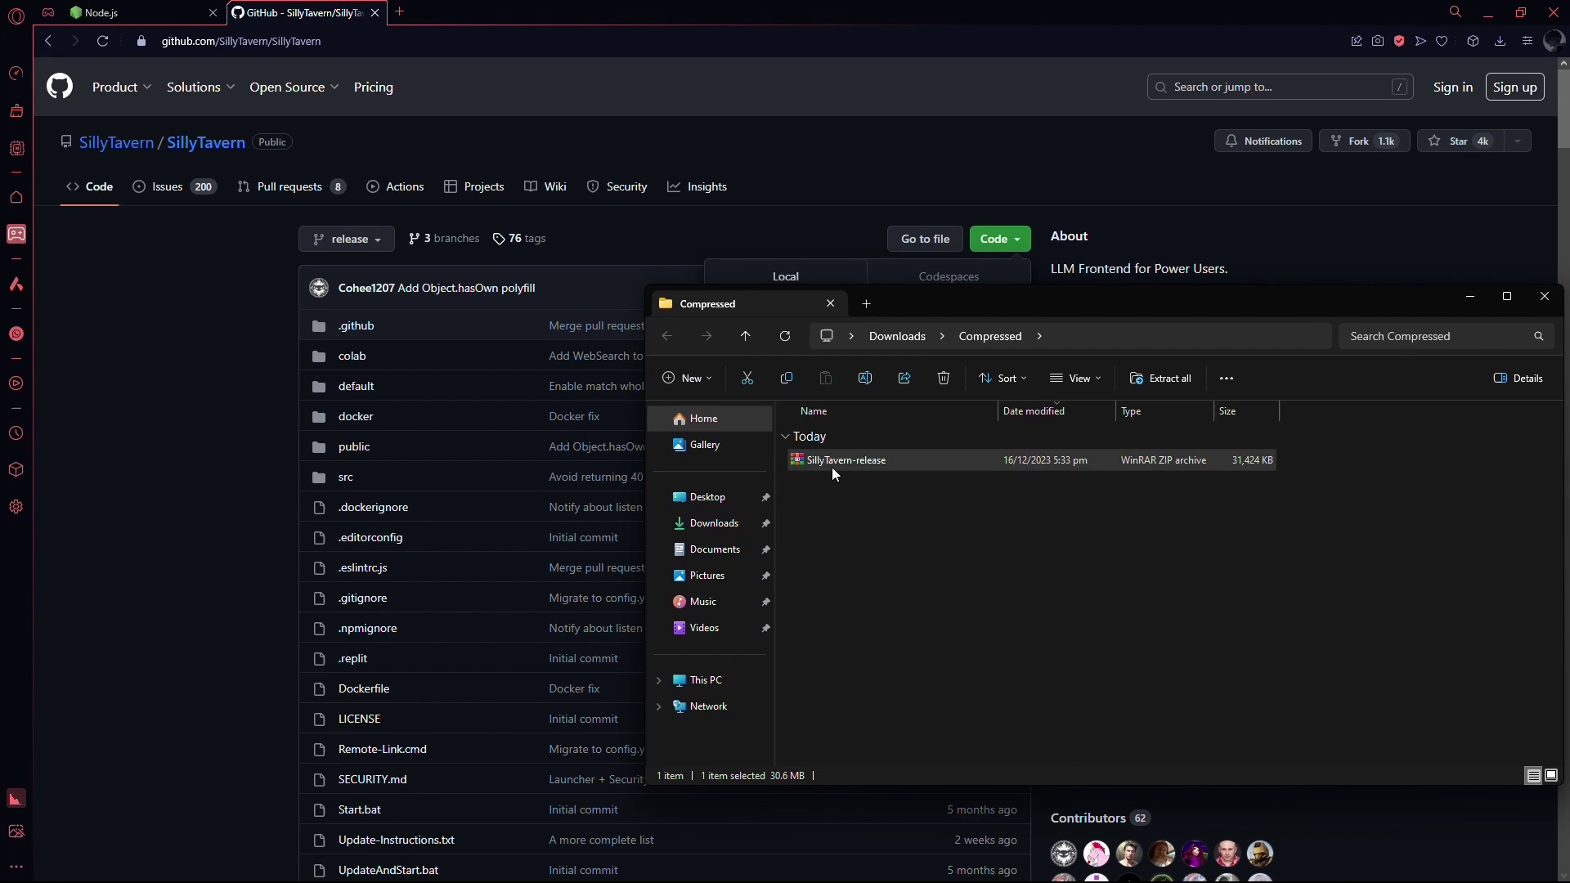
right_click(832, 467)
click(870, 766)
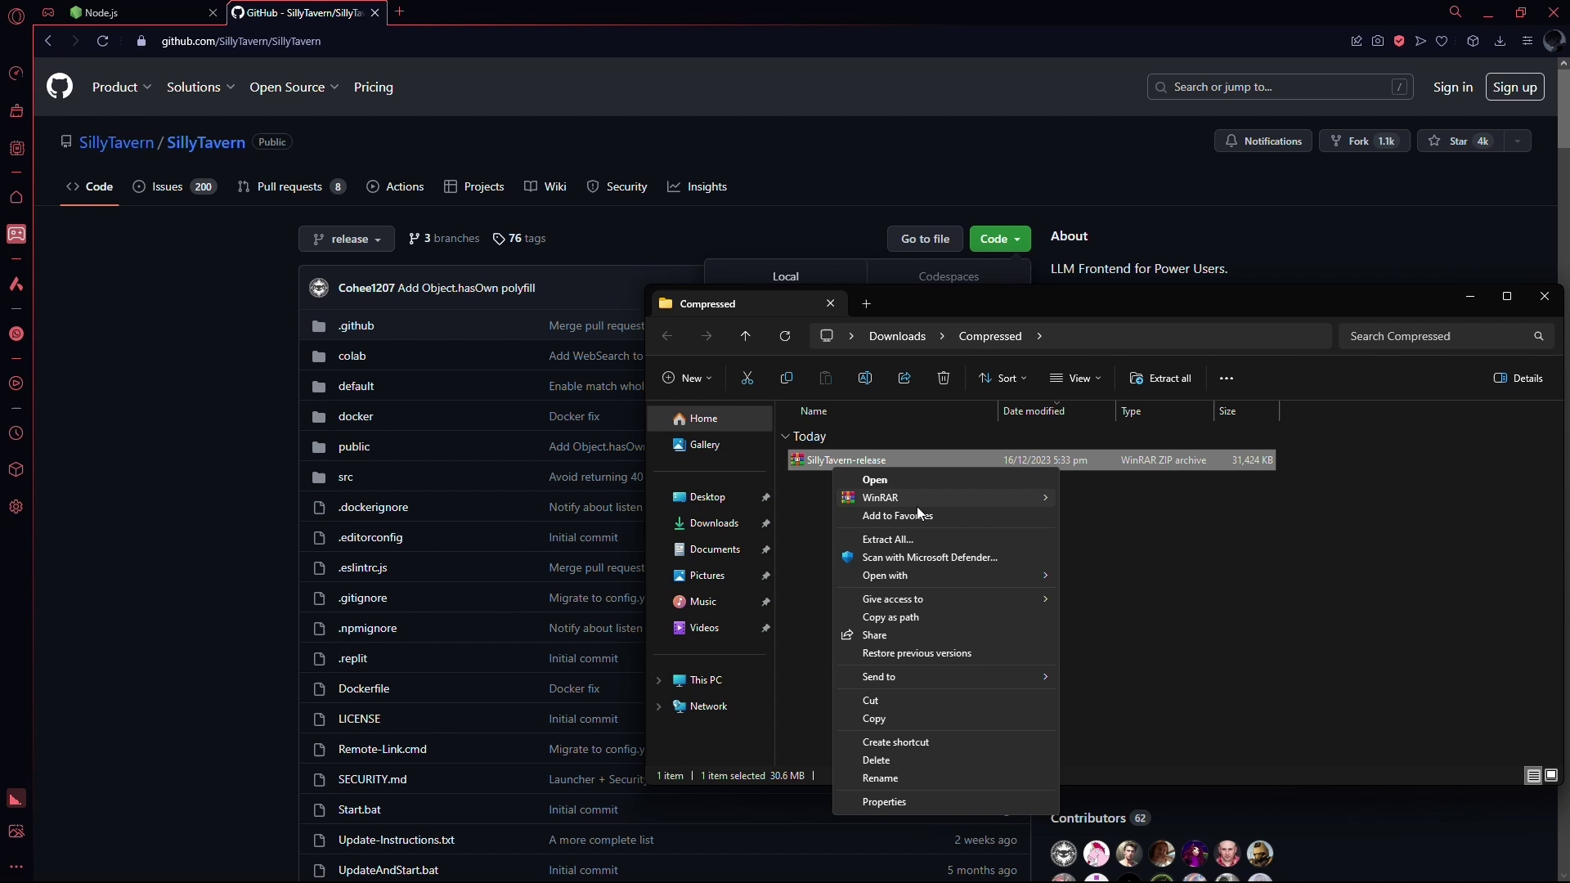
mouse_move(879, 497)
click(1135, 533)
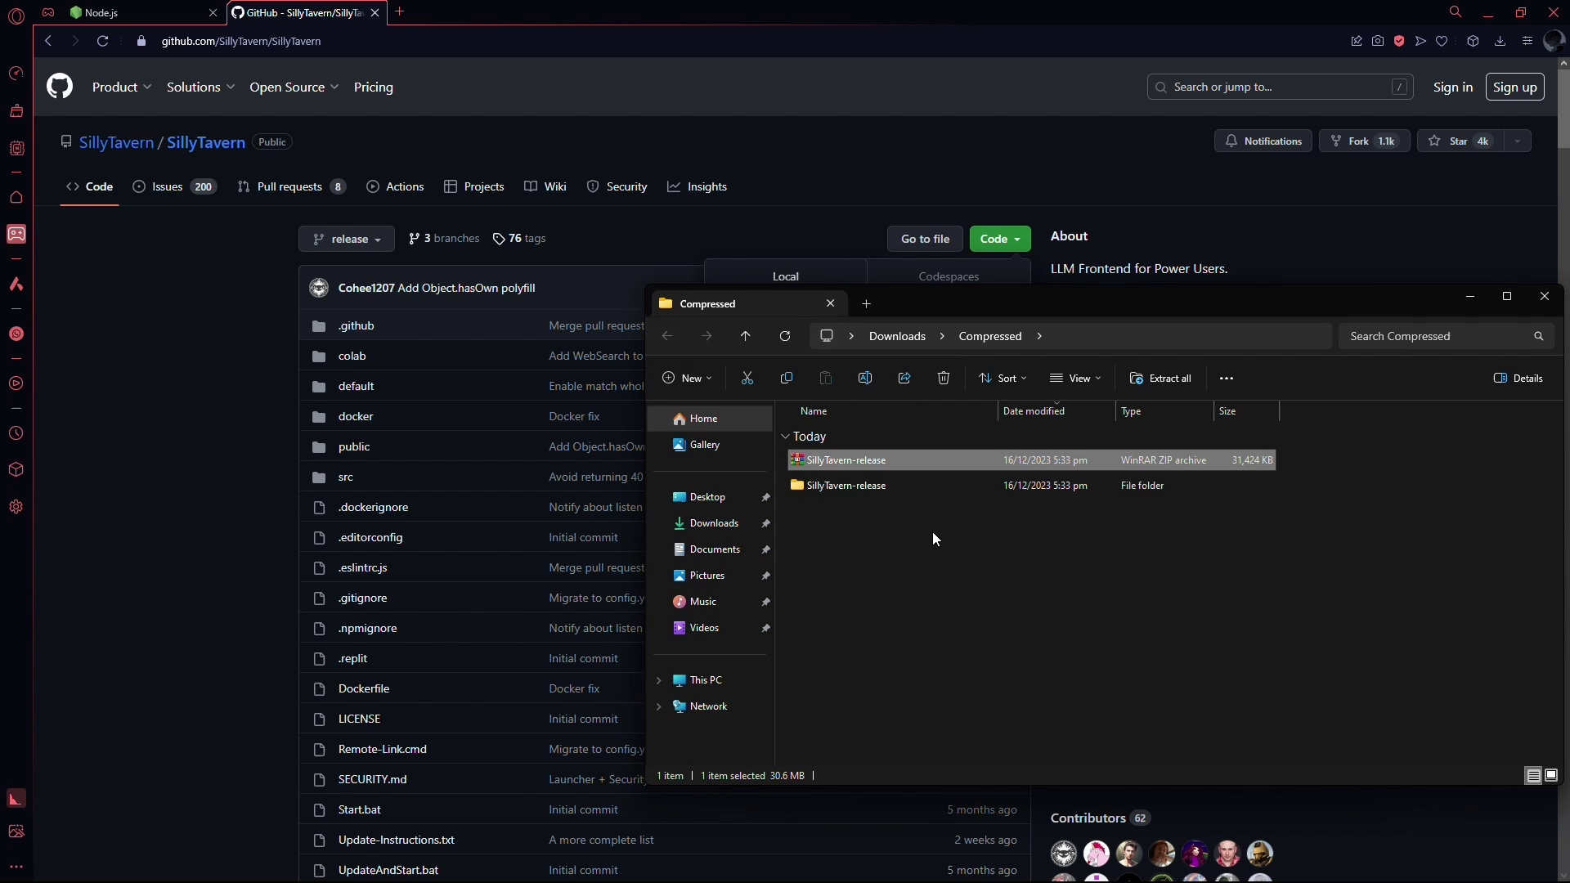
Open the inner SillyTavern-release folder and select the Start launcher file.
double_click(844, 484)
double_click(877, 462)
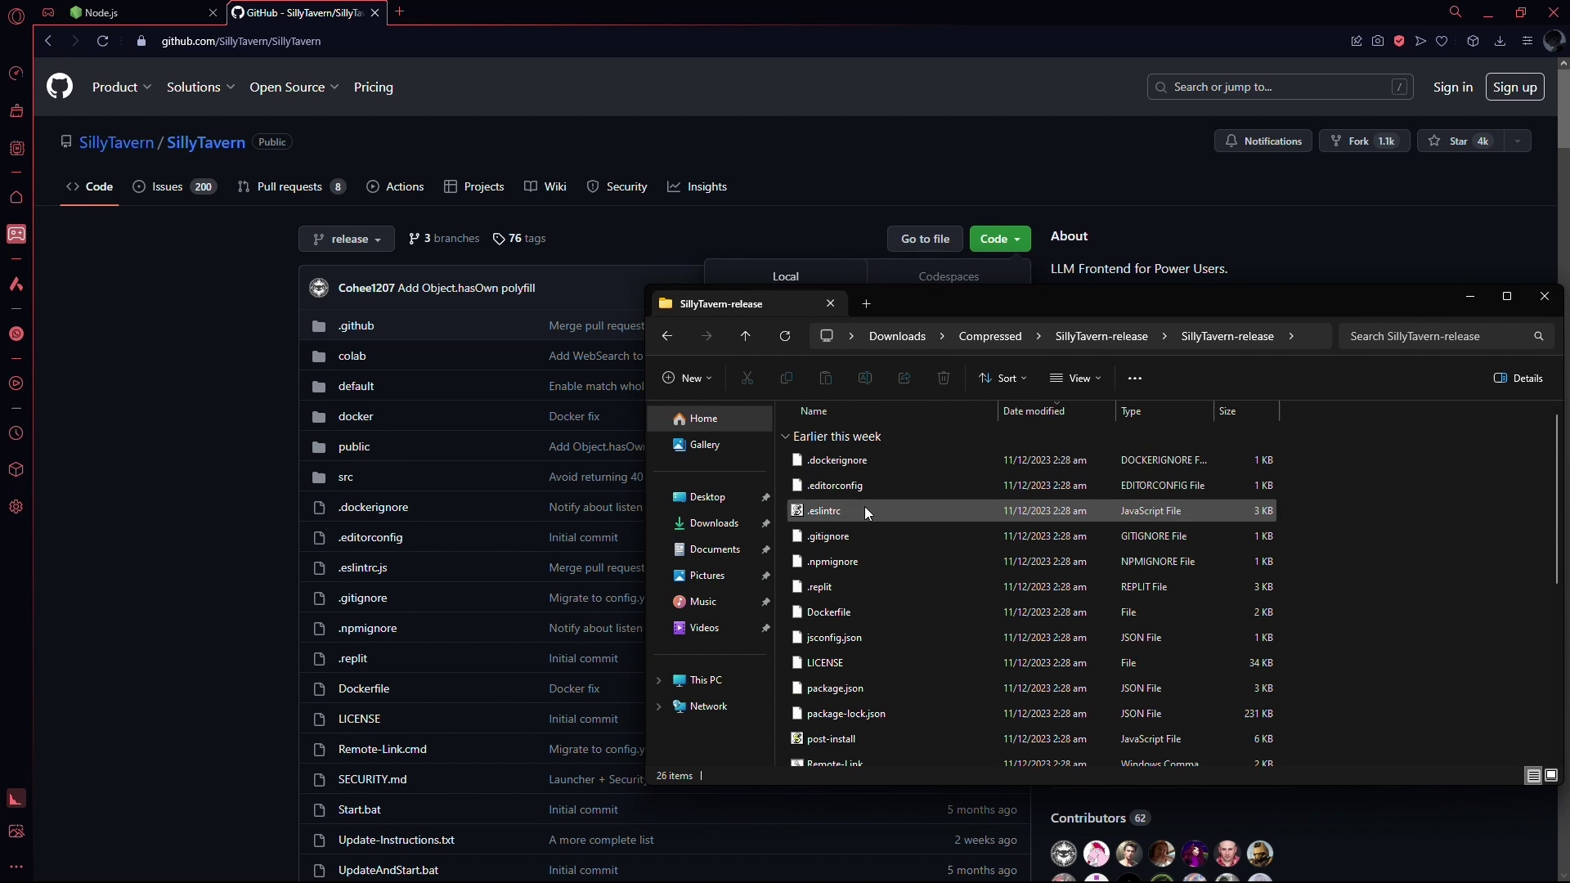
scroll(870, 507, down, 3)
click(809, 659)
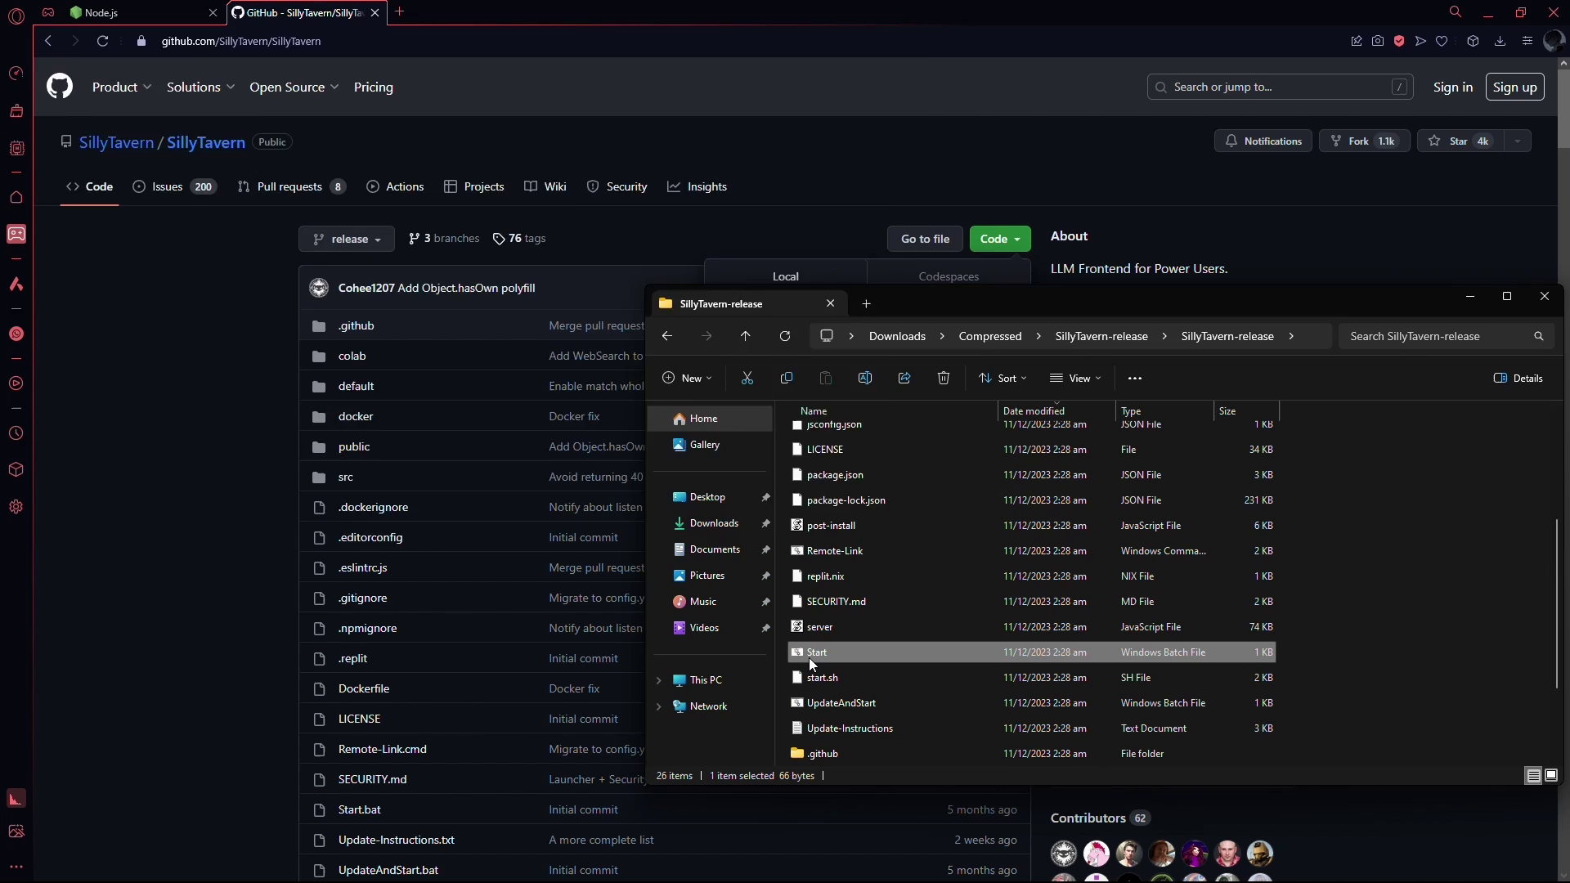
Run Start.bat to open SillyTavern at 127.0.0.1:8000, then save 'LoneWolf' as user name.
double_click(808, 659)
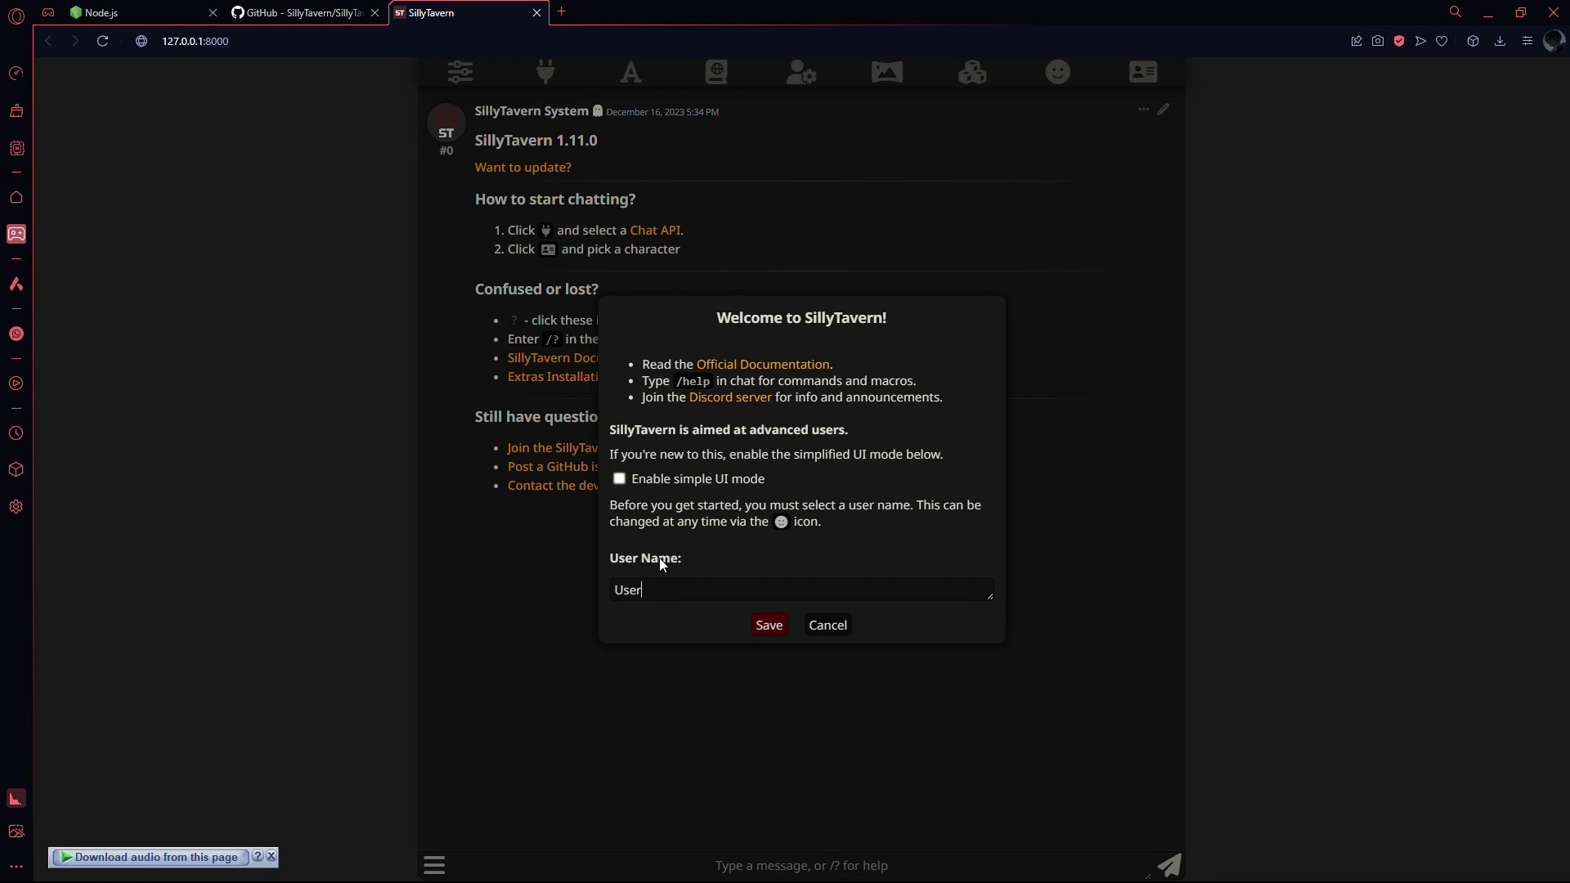
key(ctrl+a)
text(L)
text(oneWolf)
click(772, 630)
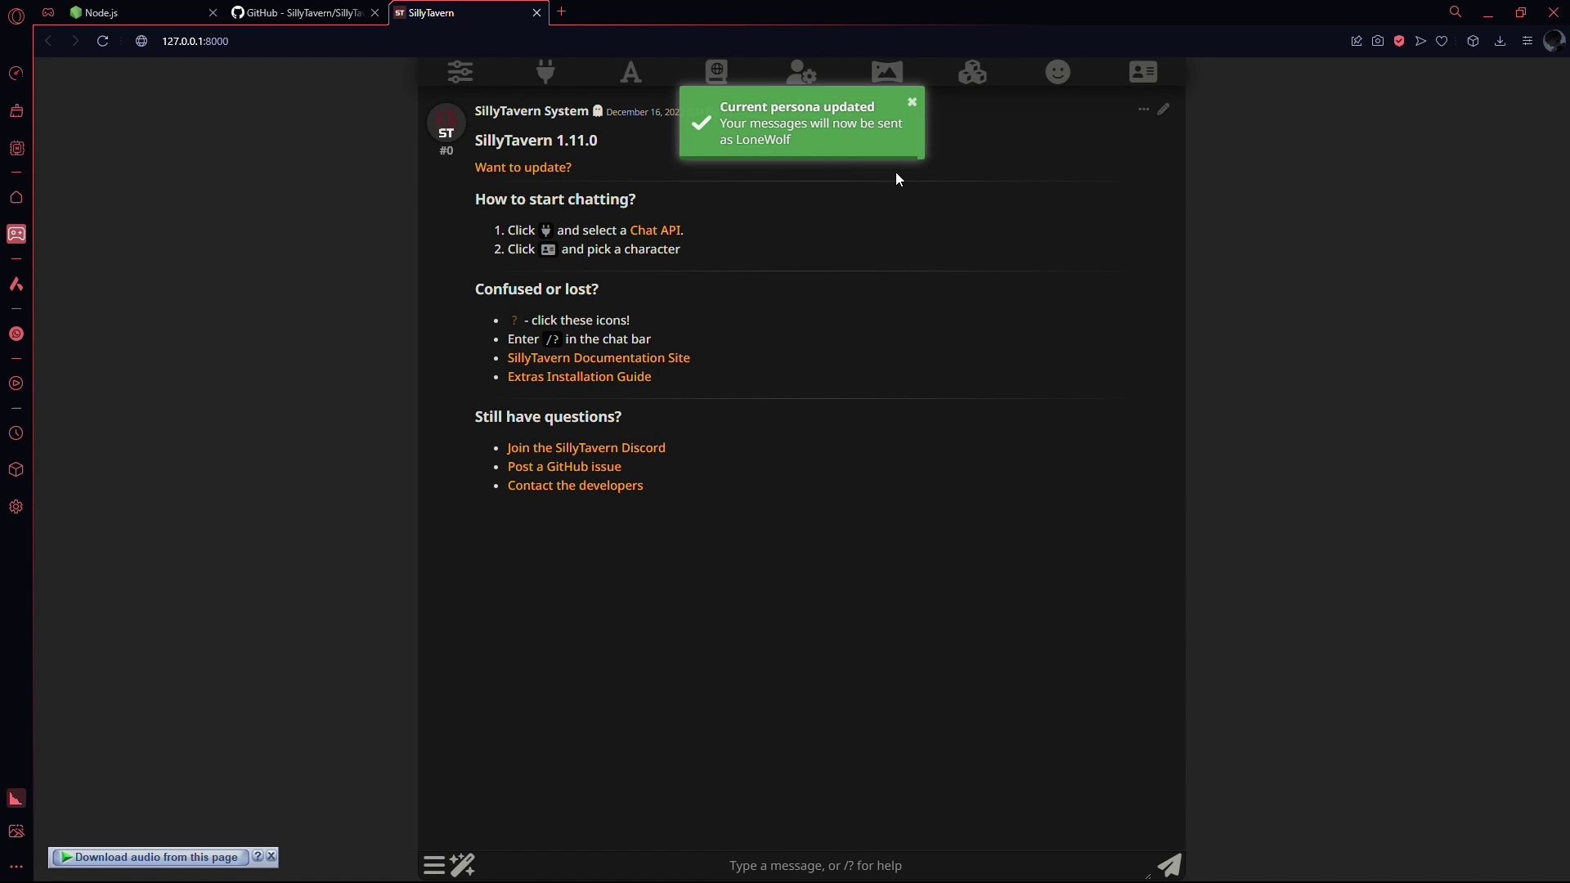